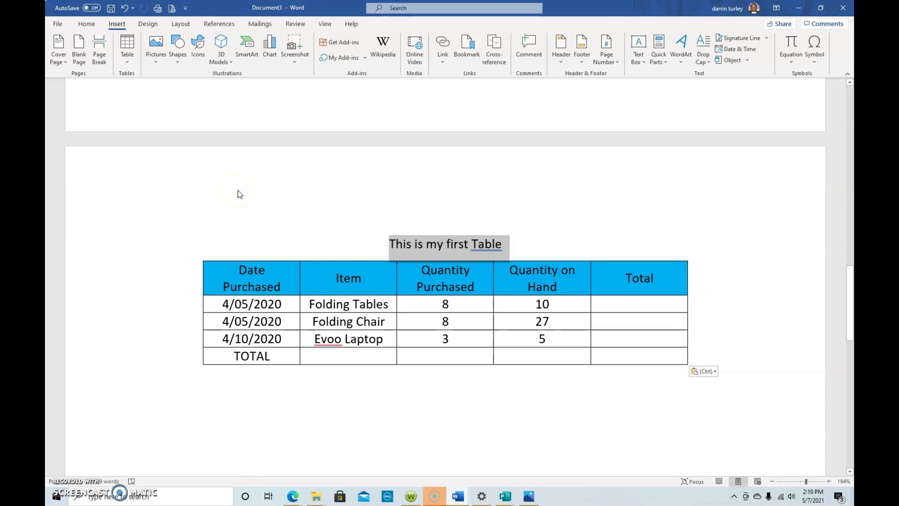
# Step: Insert the formula =SUM(LEFT) with number format #,##0 in the Total cell of the Folding Tables row
pyautogui.click(245, 204)
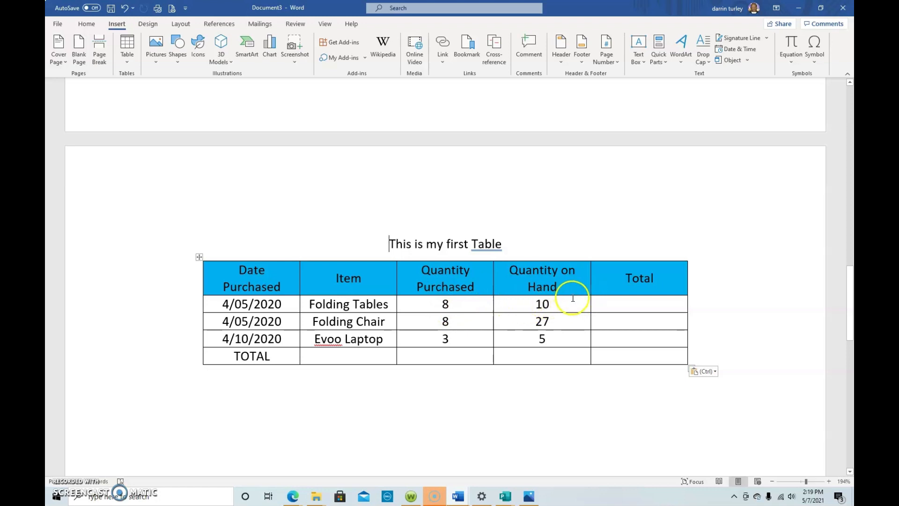
pyautogui.click(637, 304)
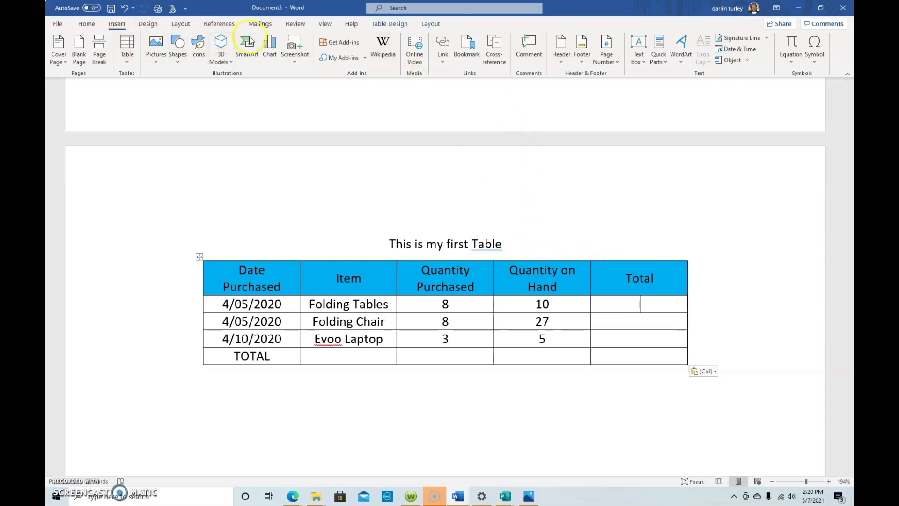
pyautogui.click(429, 27)
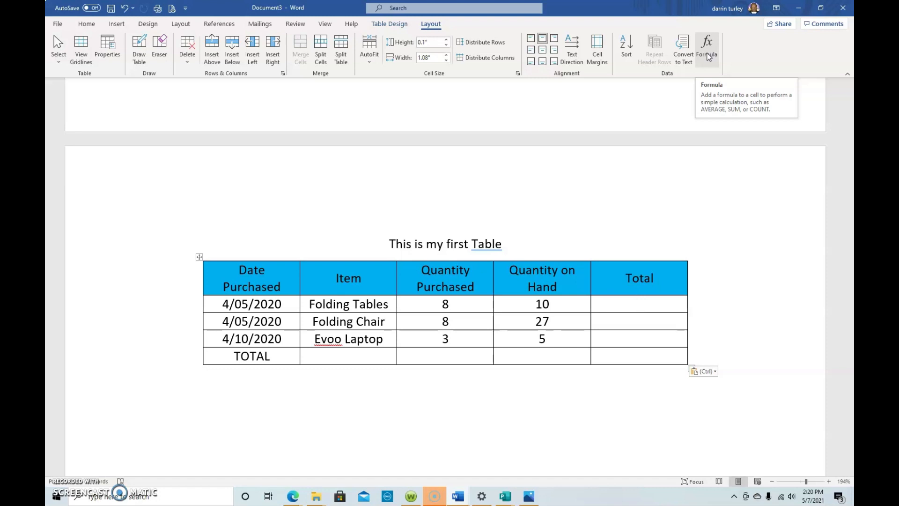
pyautogui.click(708, 55)
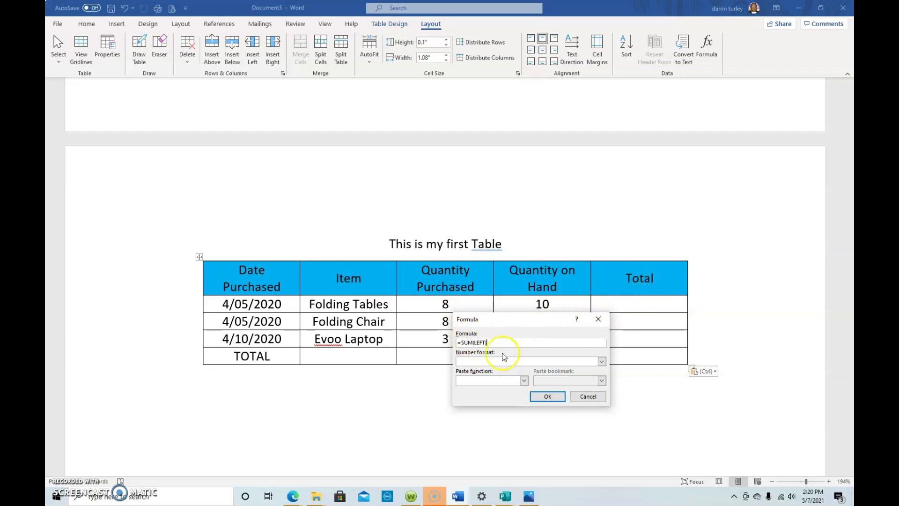
pyautogui.click(602, 363)
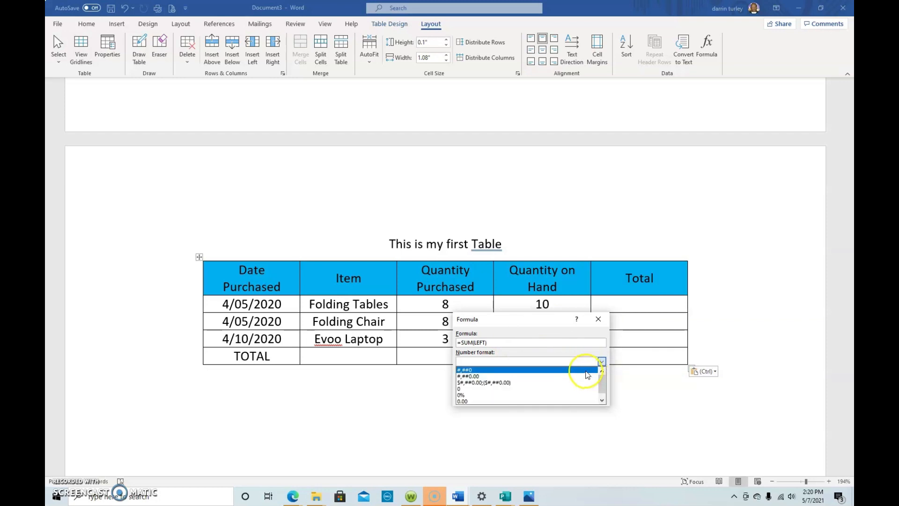
pyautogui.click(586, 371)
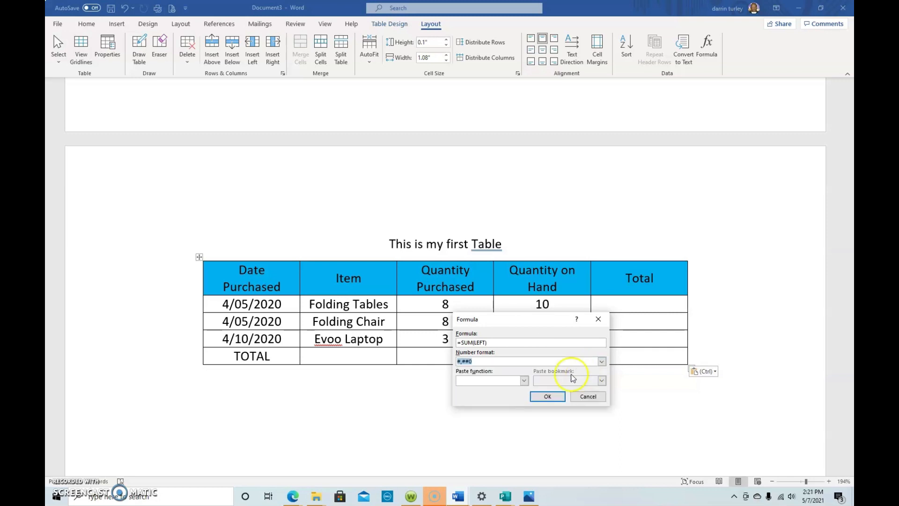
pyautogui.click(546, 396)
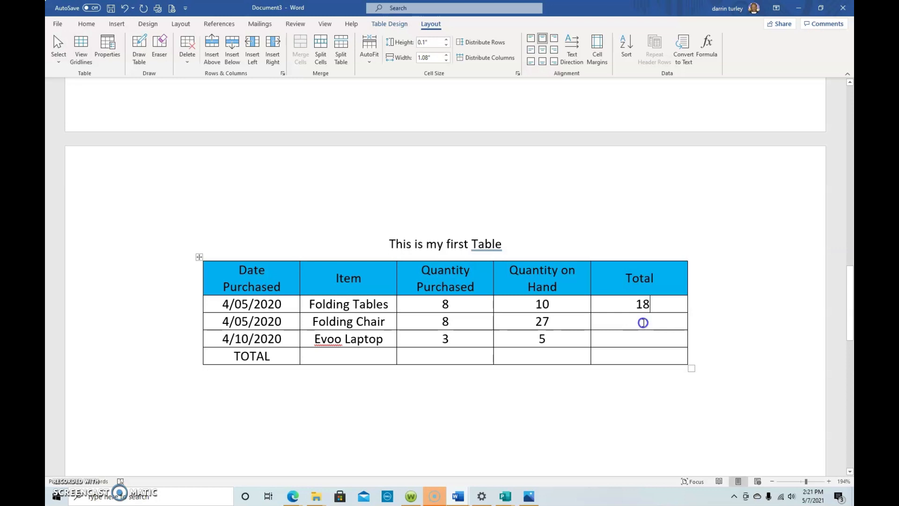
# Step: Insert the formula =SUM(left) with number format #,##0 in the Total cell of the Folding Chair row
pyautogui.click(643, 322)
pyautogui.click(707, 47)
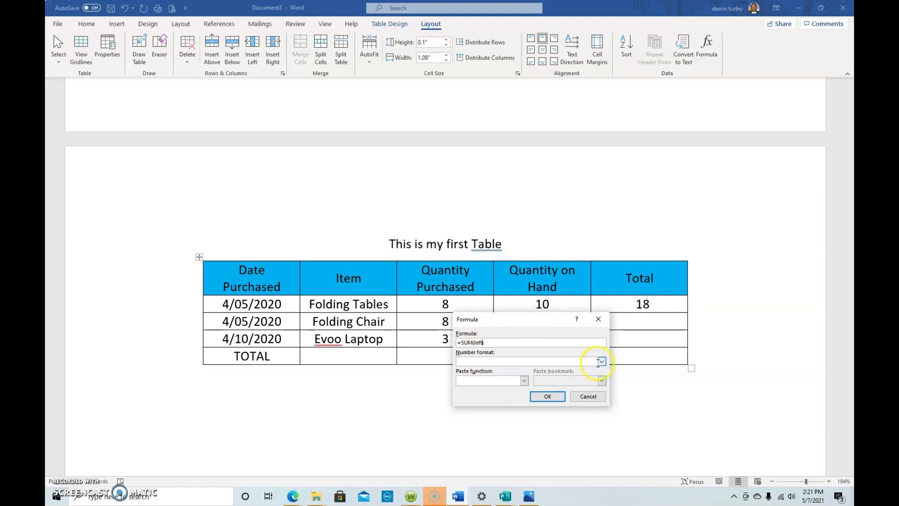
pyautogui.click(602, 362)
pyautogui.click(555, 367)
pyautogui.click(545, 396)
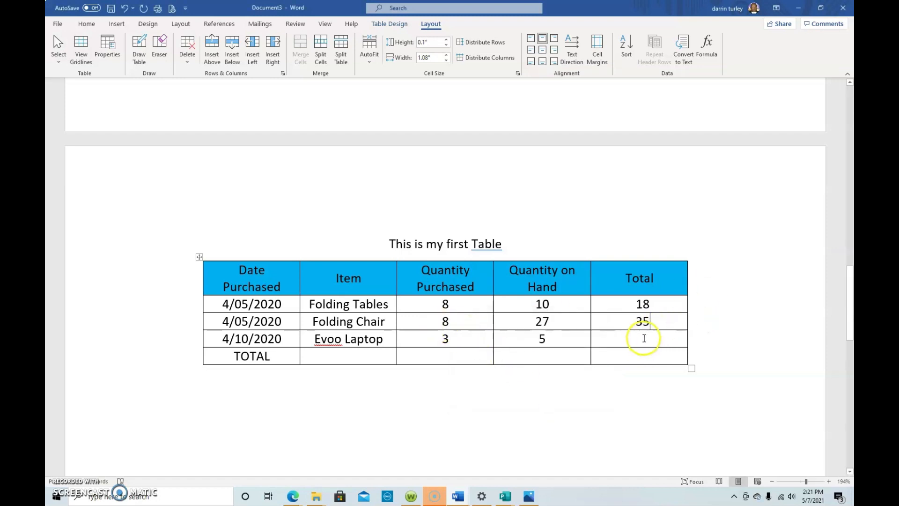
# Step: Insert the formula =SUM(left) with number format #,##0 in the Total cell of the Evoo Laptop row
pyautogui.click(644, 338)
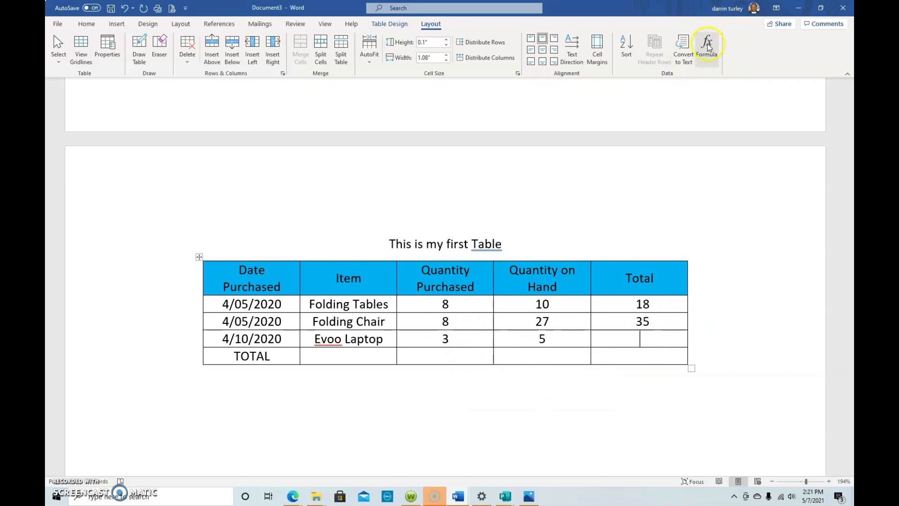
pyautogui.click(707, 46)
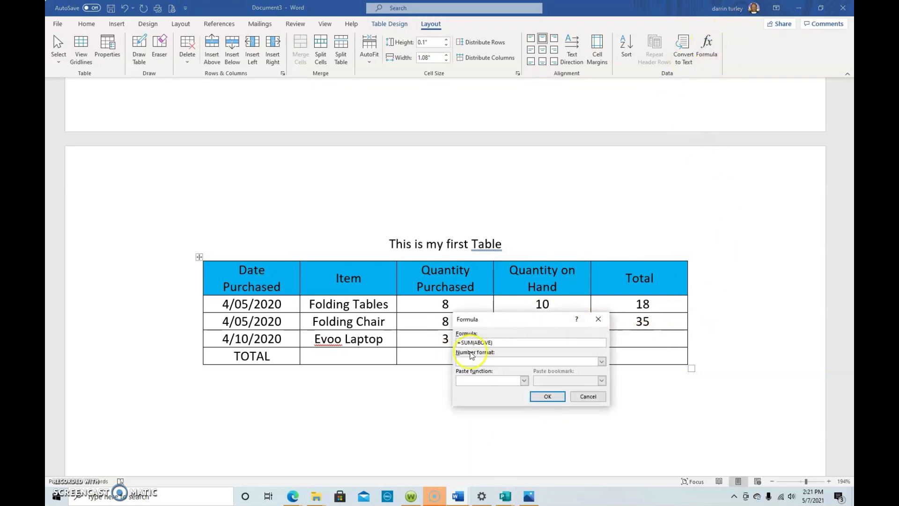
pyautogui.click(489, 342)
pyautogui.press('BackSpace')
pyautogui.click(602, 361)
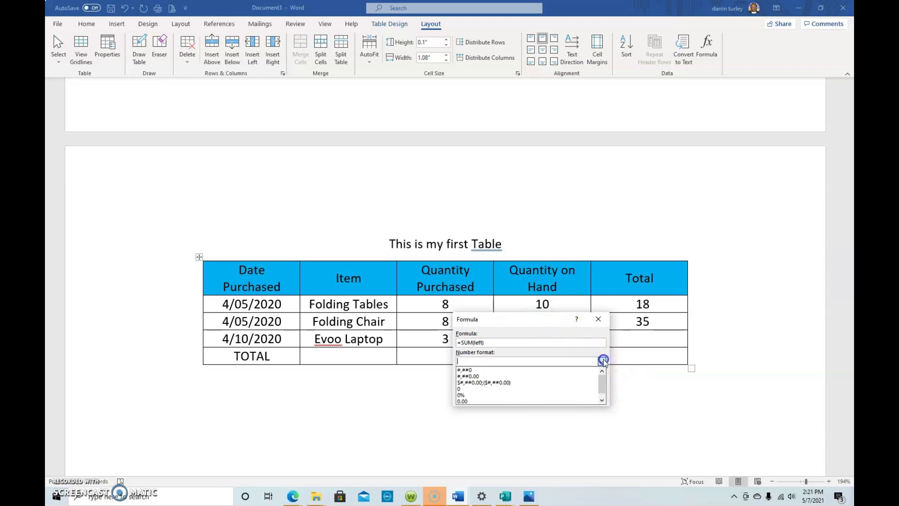
pyautogui.click(517, 370)
pyautogui.click(547, 396)
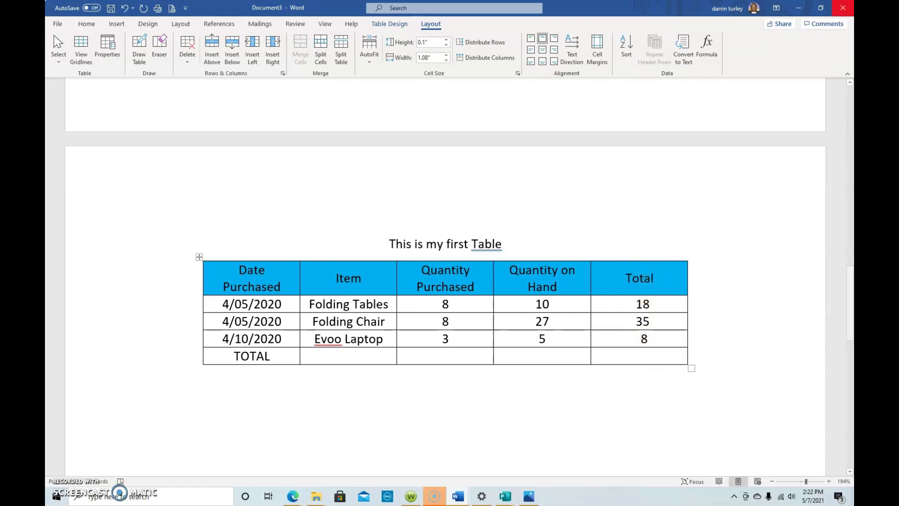
# Step: Insert the formula =SUM(ABOVE) with number format #,##0 in the Total column of the TOTAL row
pyautogui.click(707, 49)
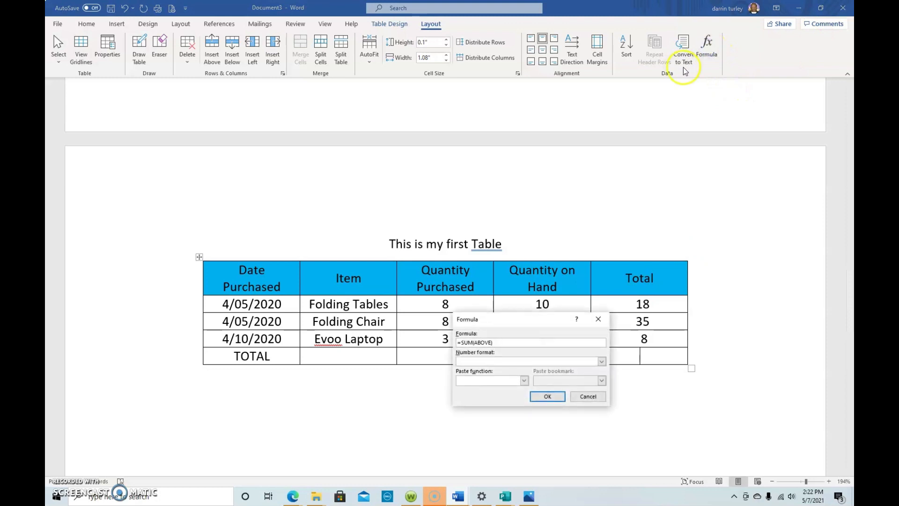
pyautogui.click(485, 341)
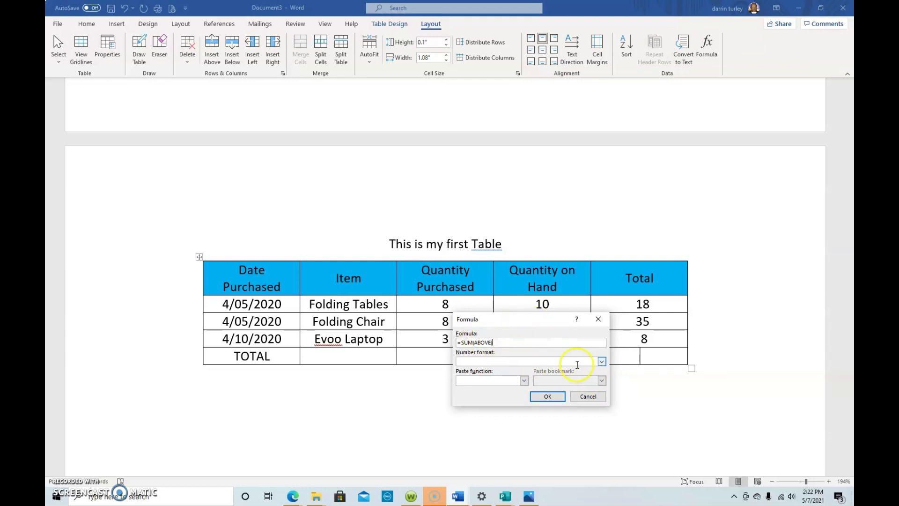
pyautogui.click(601, 362)
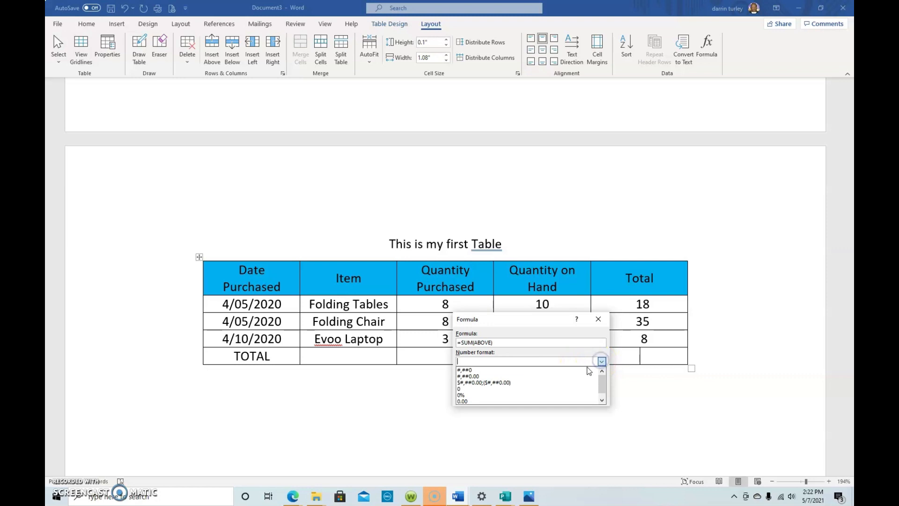
pyautogui.click(588, 369)
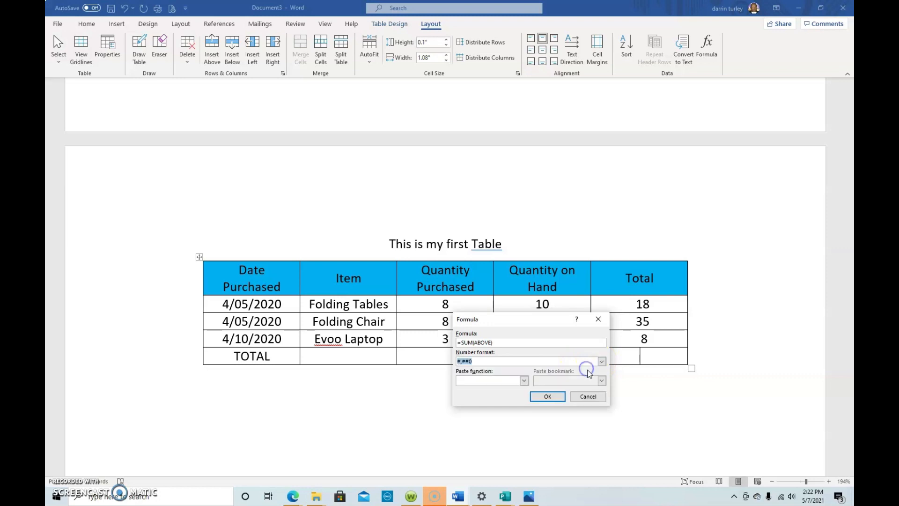
pyautogui.click(546, 396)
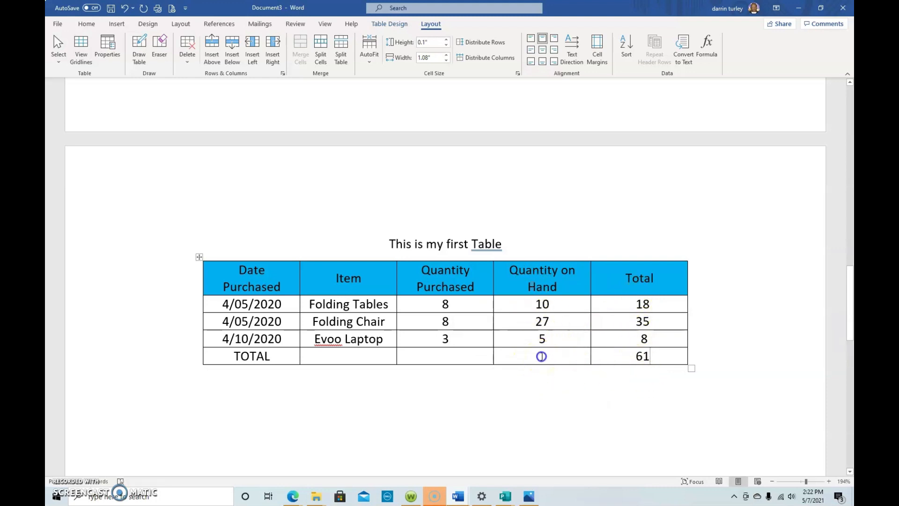
# Step: Insert the formula =SUM(ABOVE) with number format #,##0 in the Quantity on Hand column of the TOTAL row
pyautogui.click(541, 356)
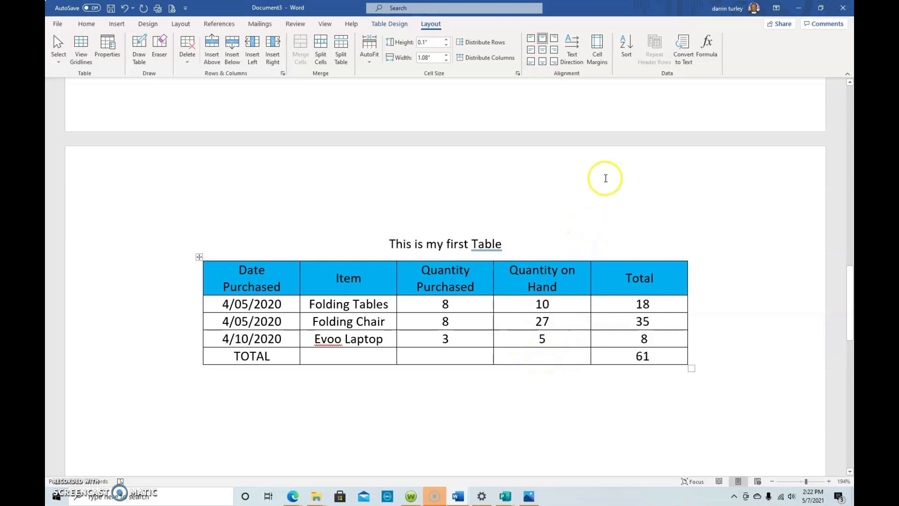
pyautogui.click(706, 50)
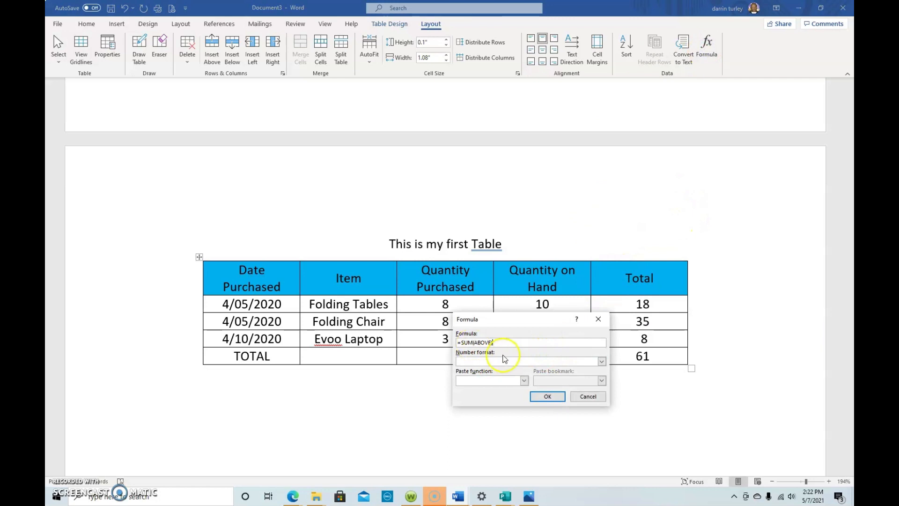
pyautogui.click(602, 361)
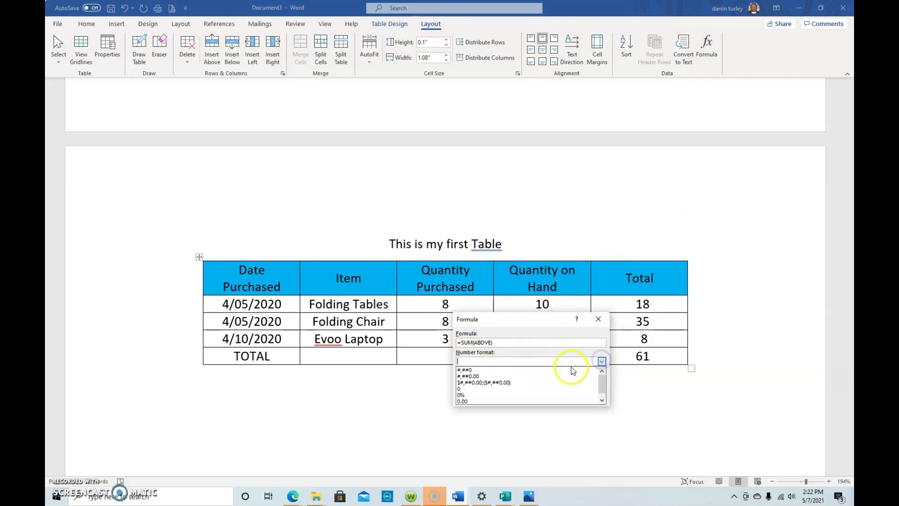
pyautogui.click(572, 370)
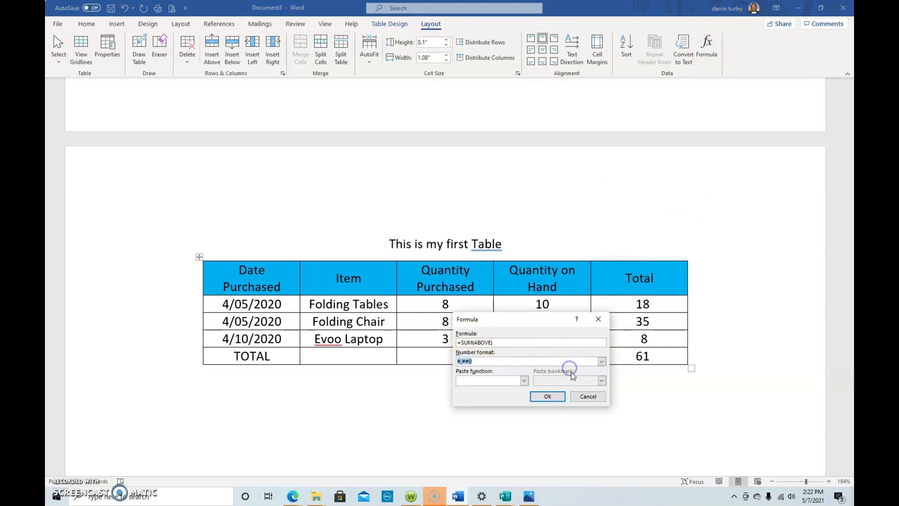
pyautogui.click(545, 396)
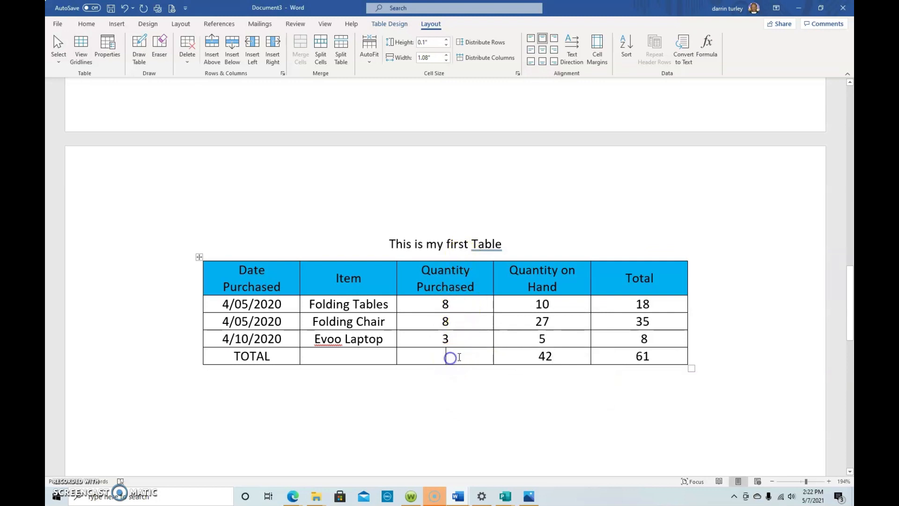
# Step: Insert the formula =SUM(ABOVE) with number format #,##0 in the Quantity Purchased column of the TOTAL row
pyautogui.click(707, 47)
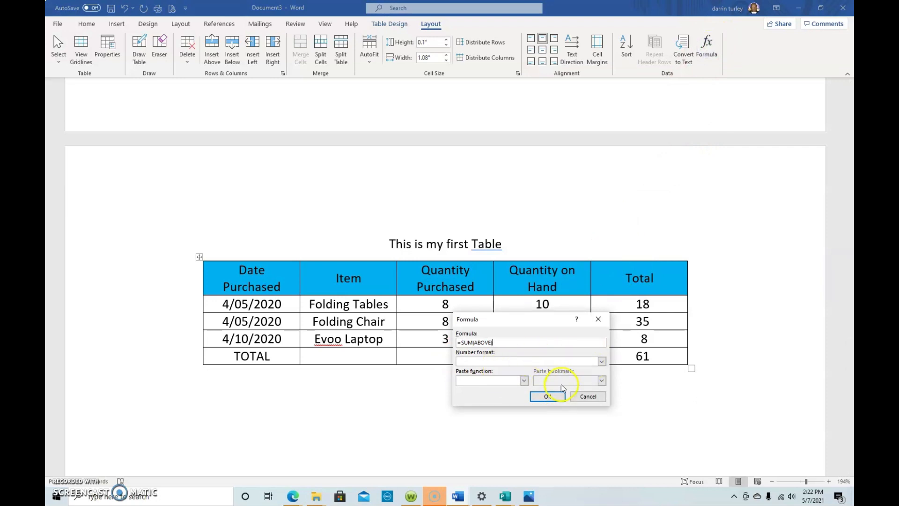
pyautogui.click(602, 361)
pyautogui.click(580, 367)
pyautogui.click(549, 397)
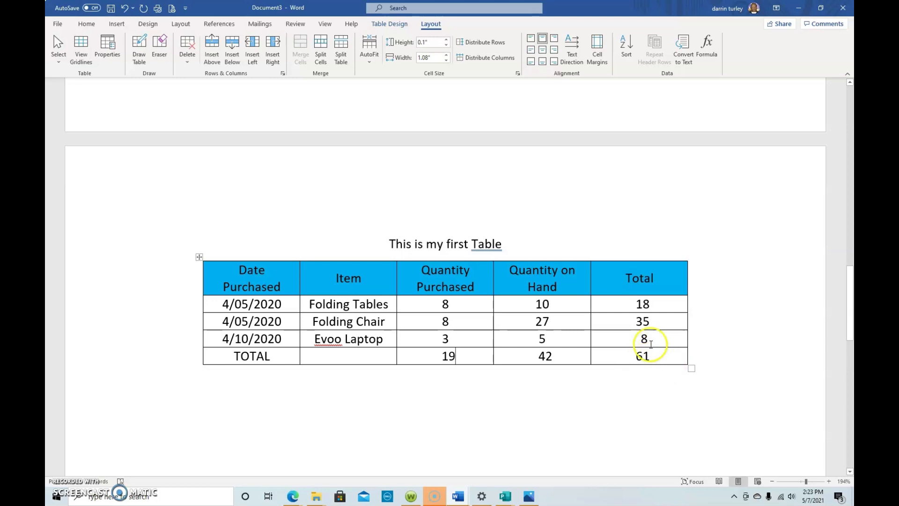
# Step: Change the Folding Tables Quantity Purchased to 9 and recalculate that row's Total with its =SUM(LEFT) formula
pyautogui.click(450, 304)
pyautogui.write('9')
pyautogui.click(663, 299)
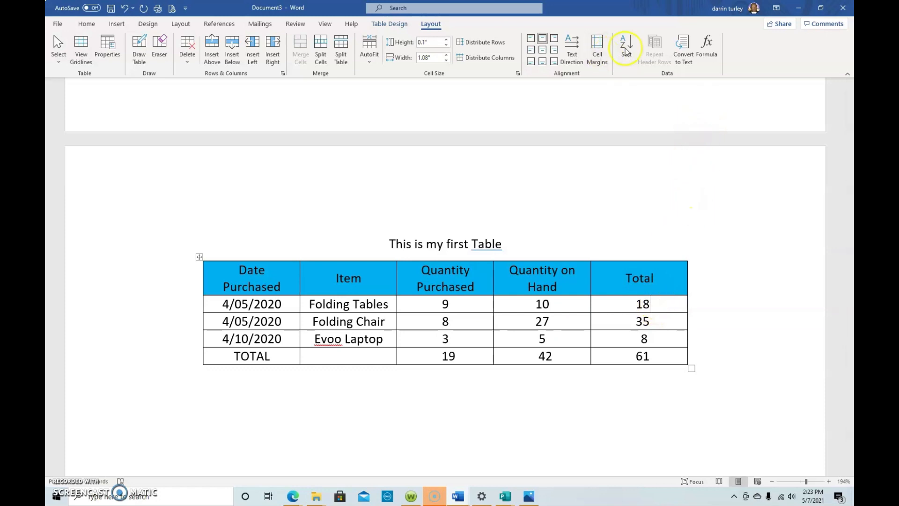
pyautogui.click(712, 45)
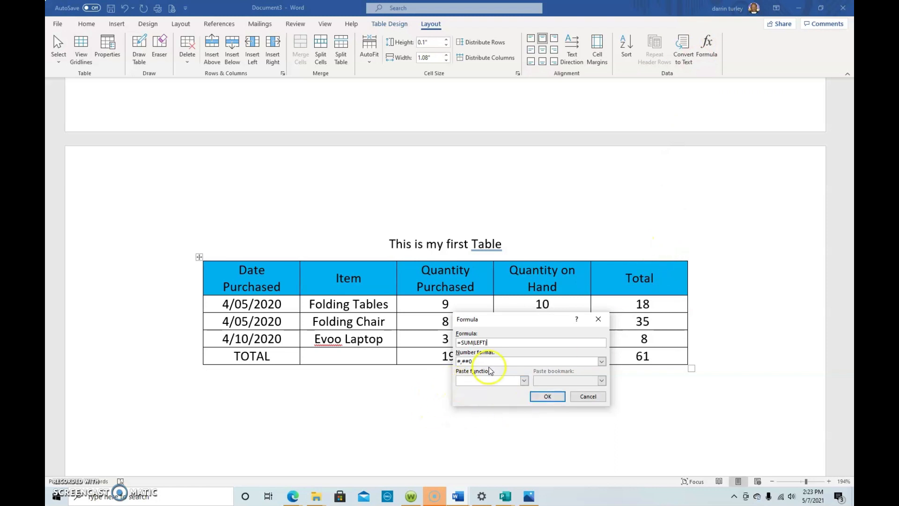
pyautogui.click(541, 396)
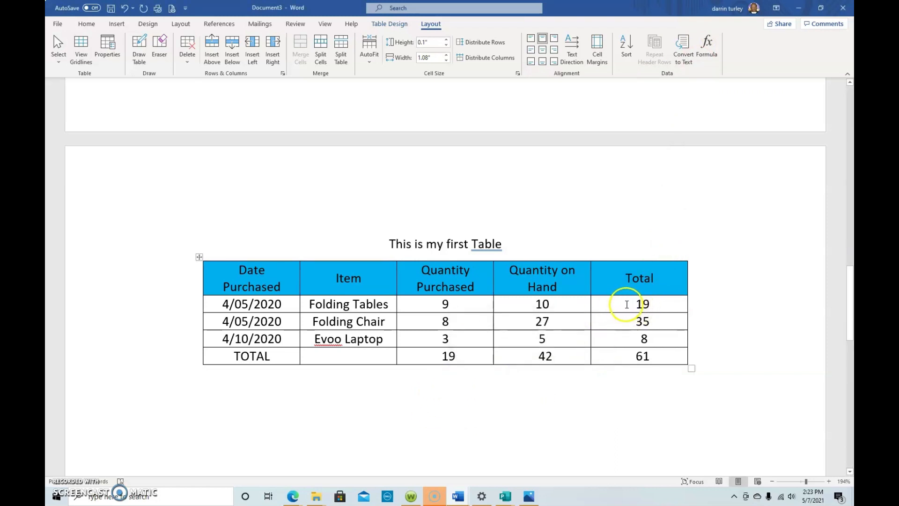
# Step: Recalculate the =SUM(ABOVE) formulas in the TOTAL row for the Total and Quantity Purchased columns
pyautogui.click(651, 357)
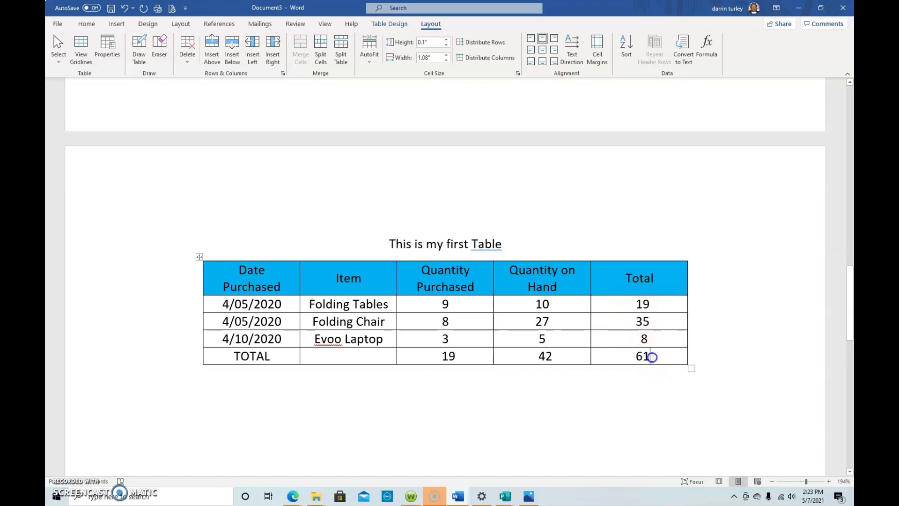
pyautogui.click(707, 46)
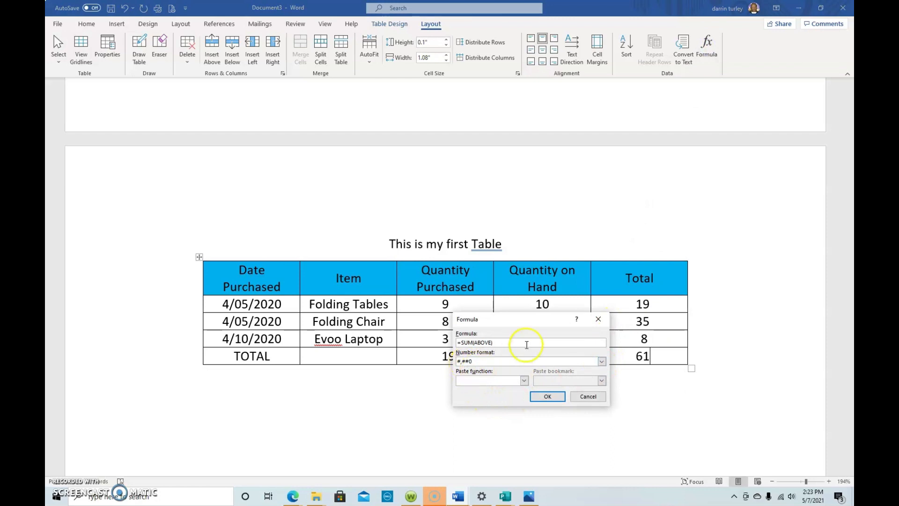
pyautogui.click(547, 398)
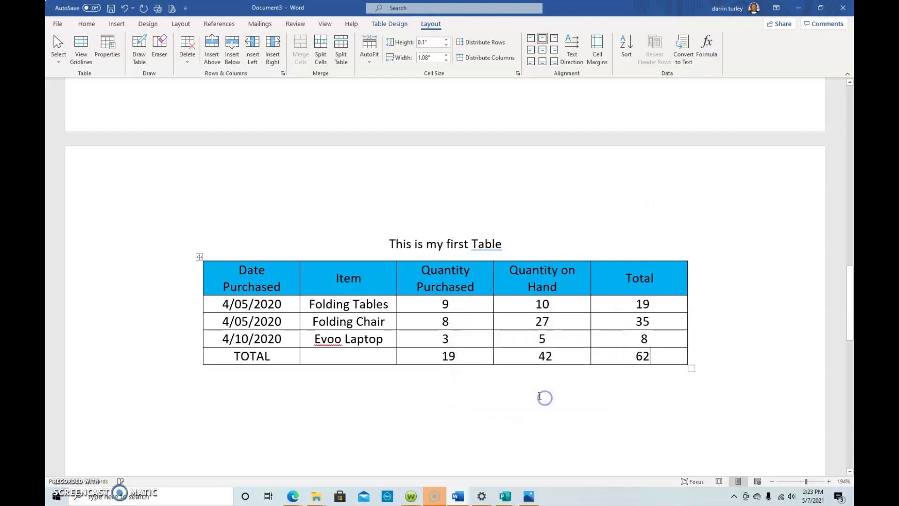
pyautogui.click(461, 359)
pyautogui.click(704, 49)
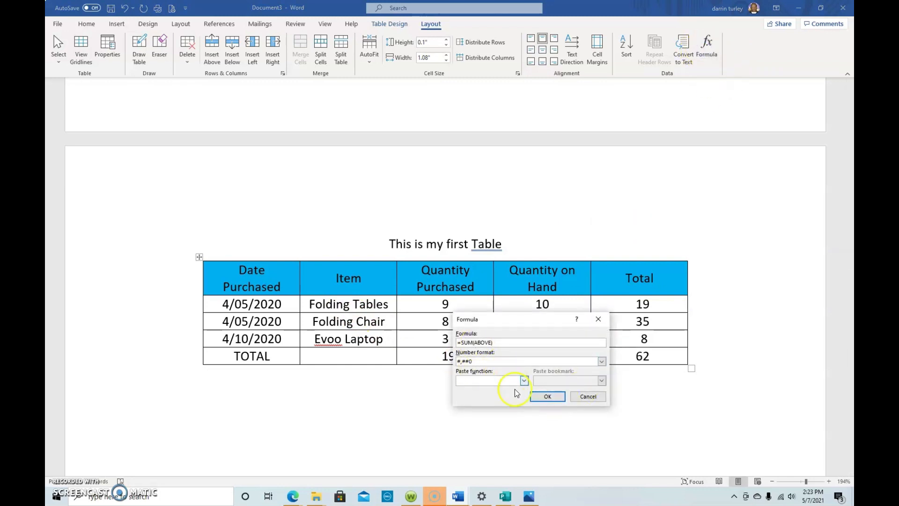
pyautogui.click(544, 397)
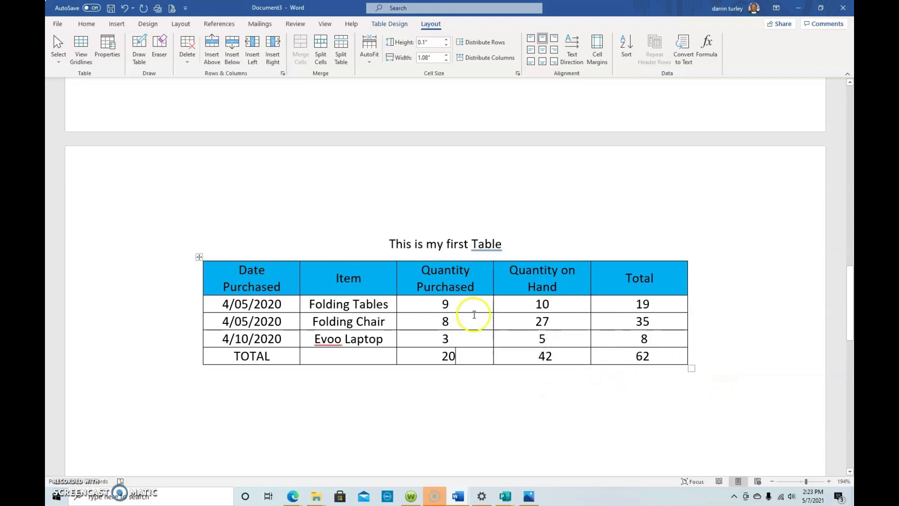
# Step: Insert the formula =product(LEFT) with number format $#,##0.00;($#,##0.00) in the Total cell of the Folding Tables row
pyautogui.moveTo(592, 256)
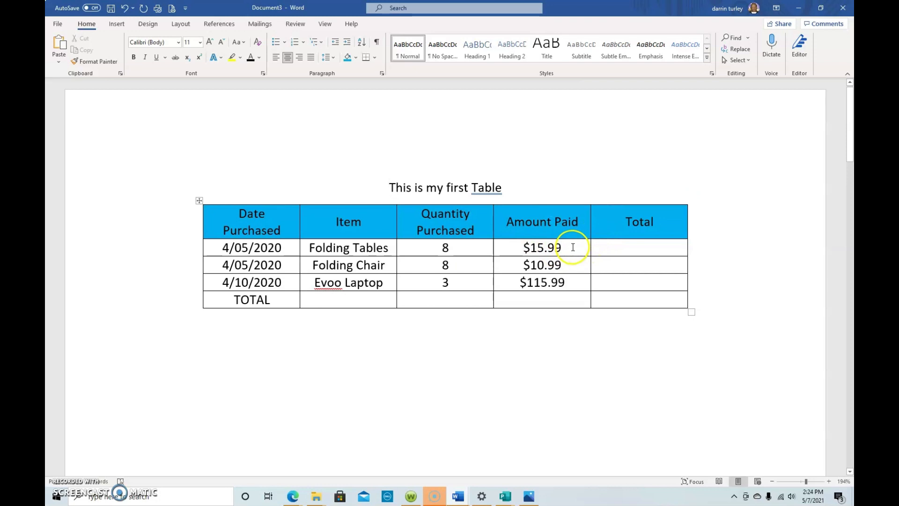
pyautogui.click(639, 247)
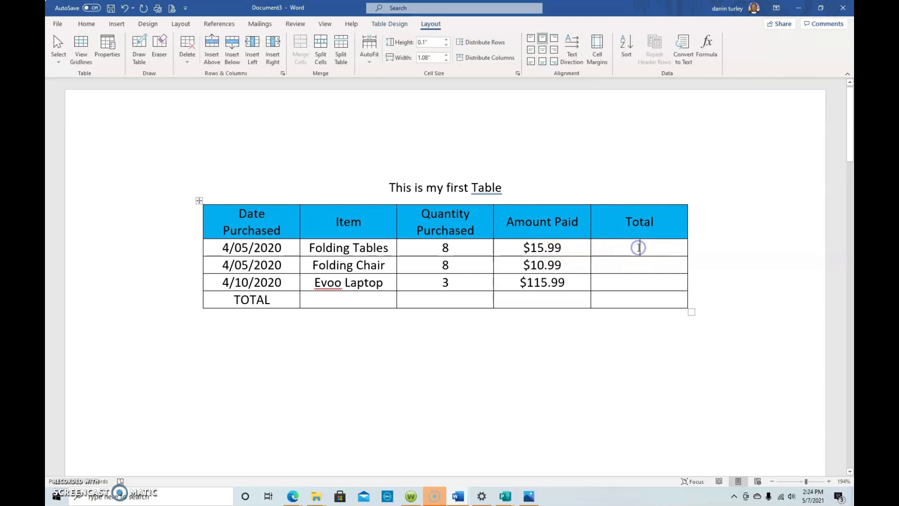
pyautogui.click(707, 47)
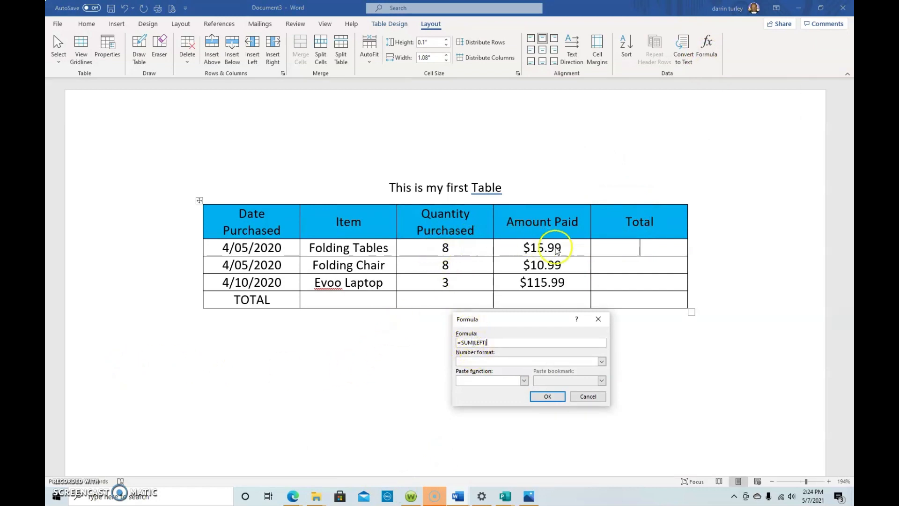
pyautogui.click(474, 343)
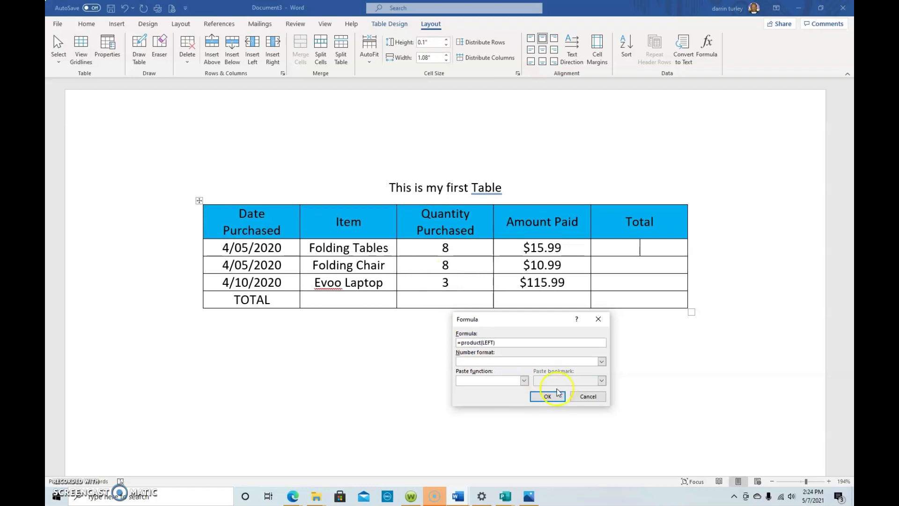
pyautogui.click(603, 363)
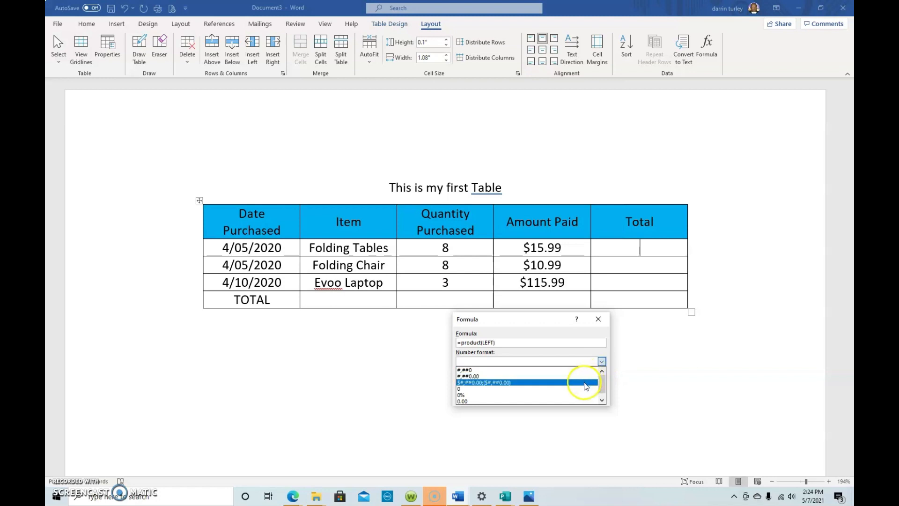
pyautogui.click(585, 383)
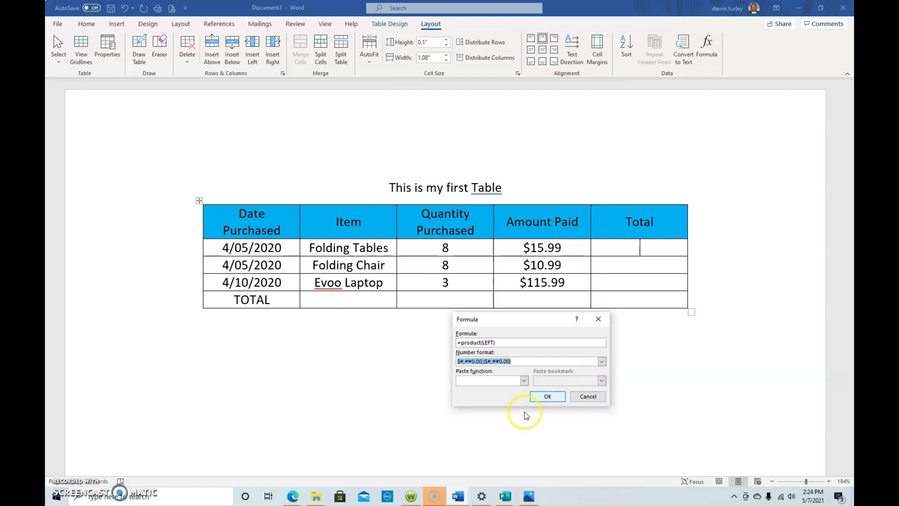
pyautogui.click(547, 397)
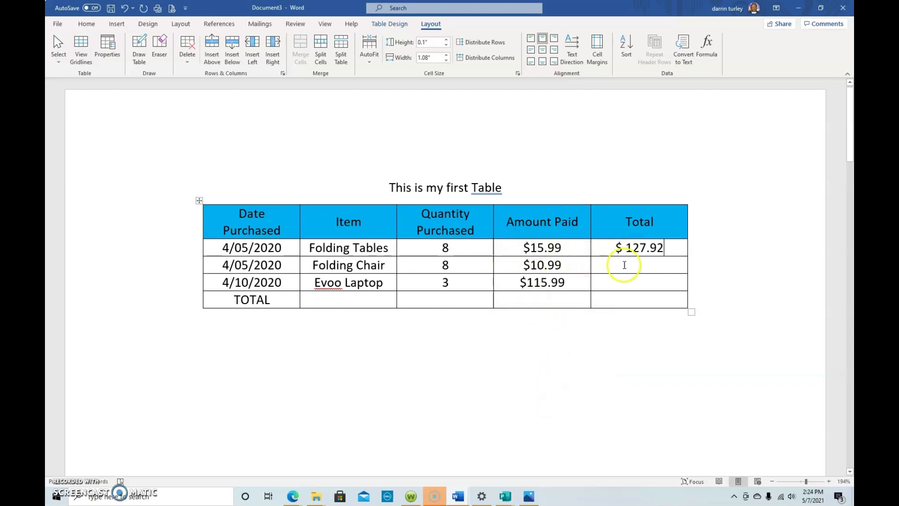
# Step: Insert the formula =product(left) with number format $#,##0.00;($#,##0.00) in the Total cell of the Folding Chair row
pyautogui.click(640, 265)
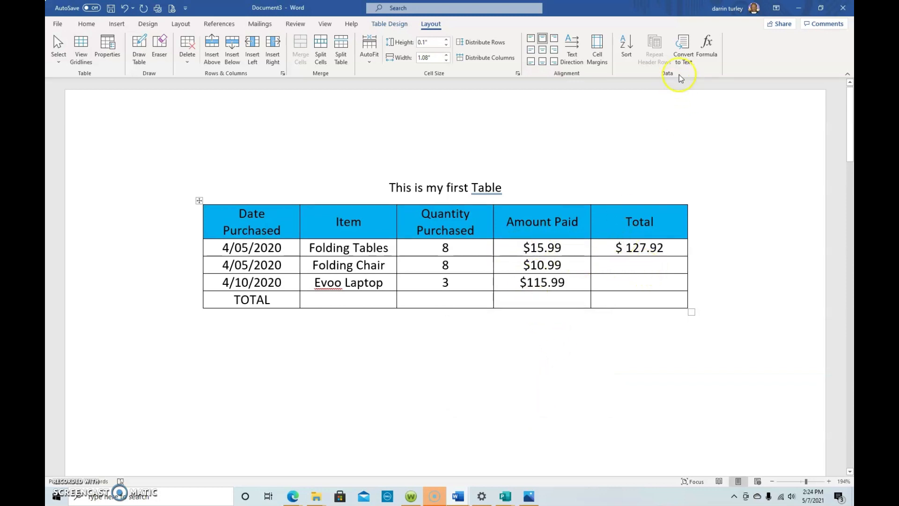
pyautogui.click(707, 45)
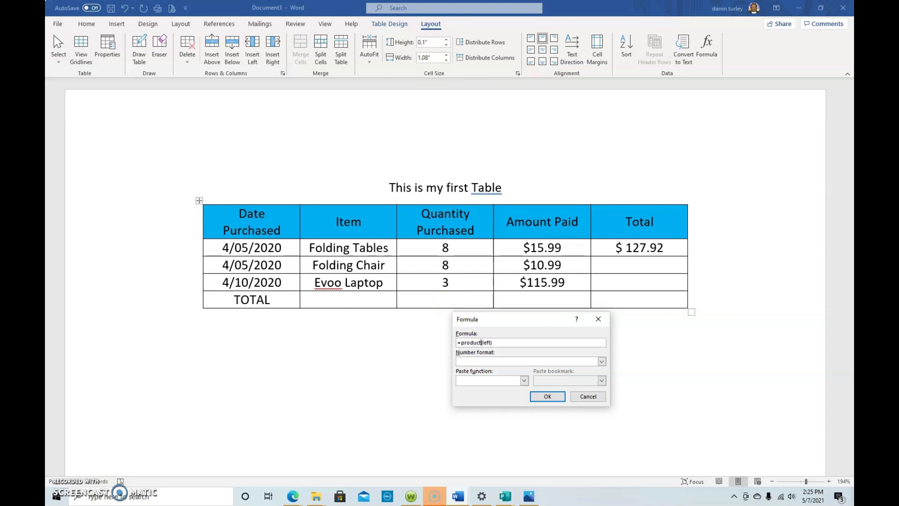
pyautogui.click(602, 361)
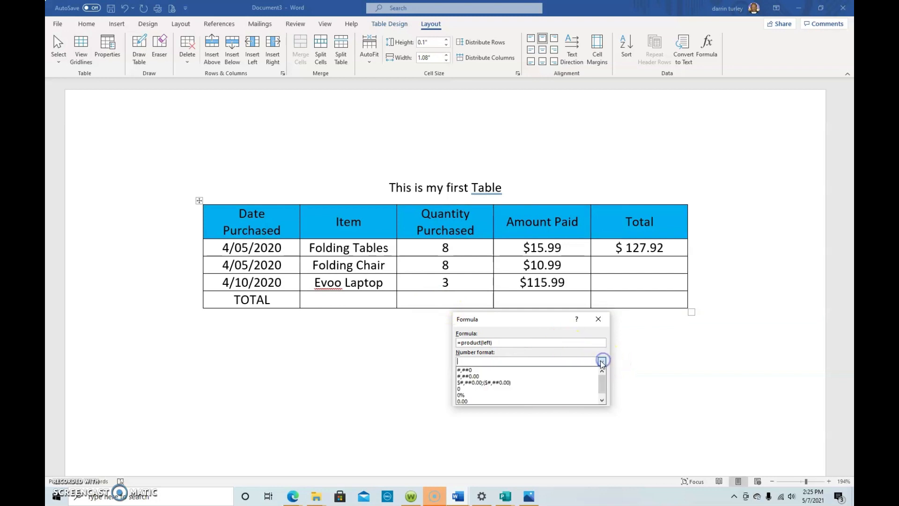
pyautogui.click(596, 382)
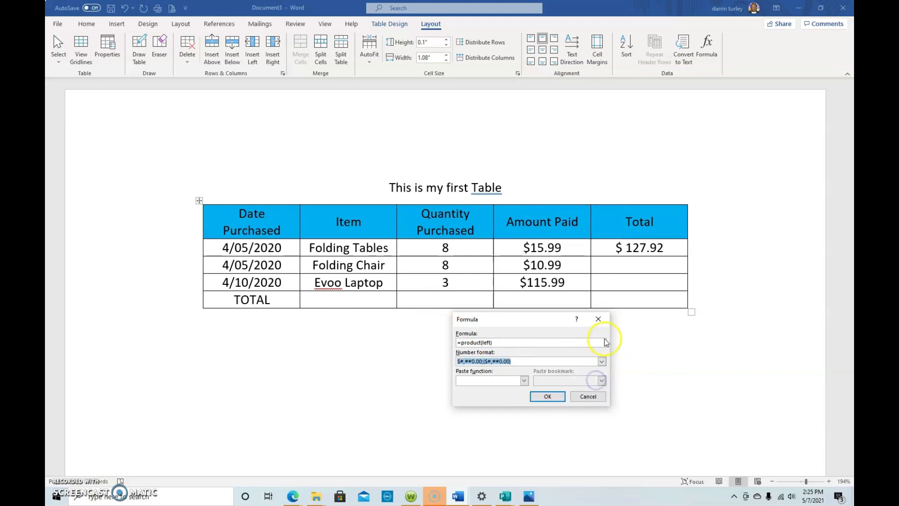
pyautogui.click(547, 397)
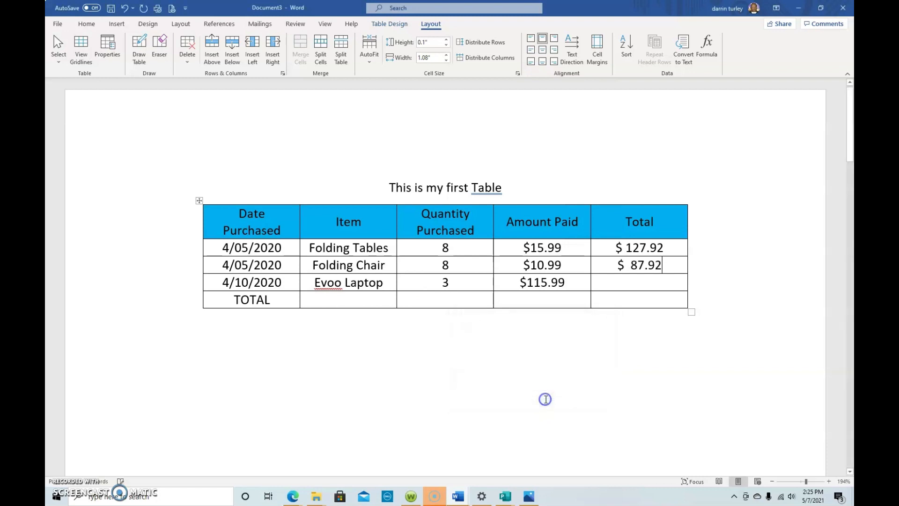
# Step: Insert the formula =product(left) with number format $#,##0.00;($#,##0.00) in the Total cell of the Evoo Laptop row
pyautogui.click(633, 282)
pyautogui.click(697, 45)
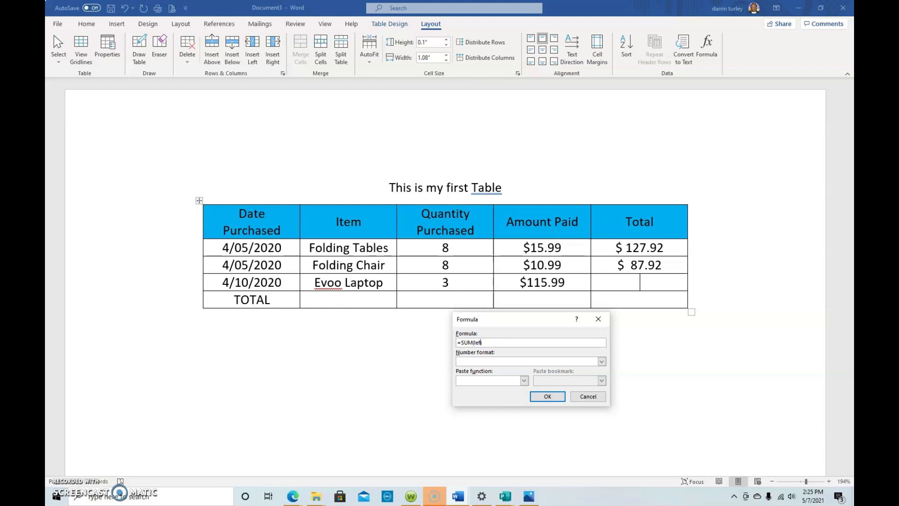
pyautogui.click(473, 343)
pyautogui.click(602, 361)
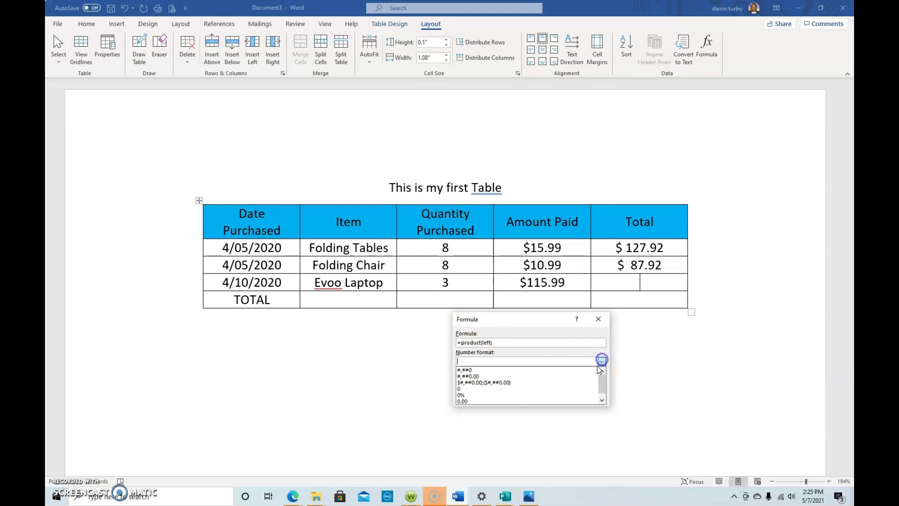
pyautogui.click(516, 383)
pyautogui.click(532, 399)
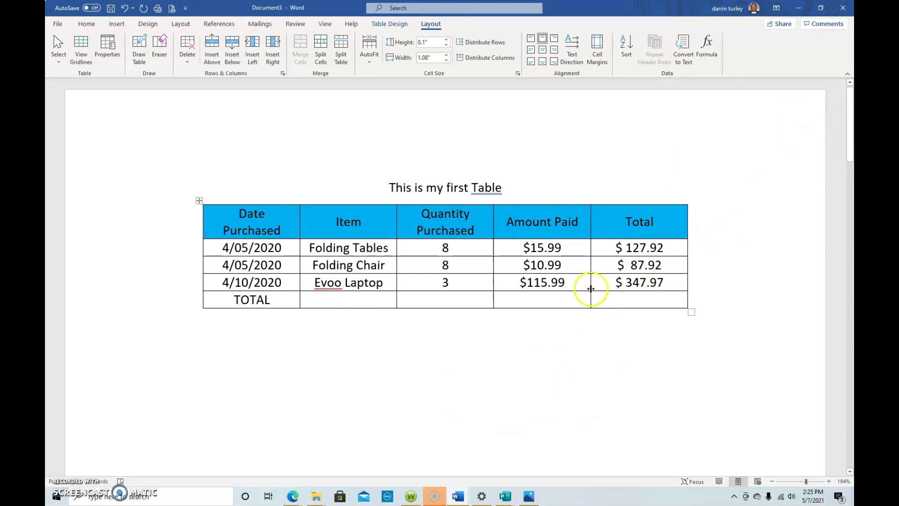
# Step: Insert the formula =SUM(ABOVE) with number format $#,##0.00;($#,##0.00) in the Total column of the TOTAL row
pyautogui.click(649, 299)
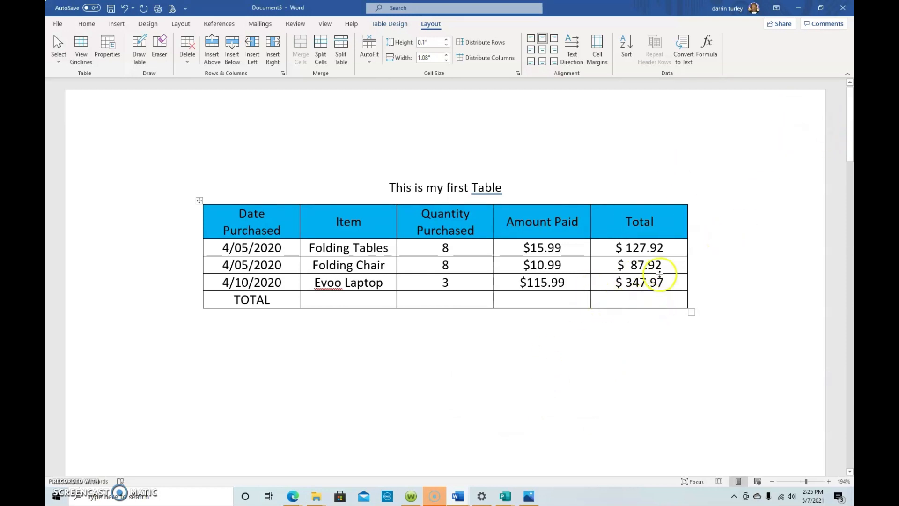
pyautogui.click(706, 52)
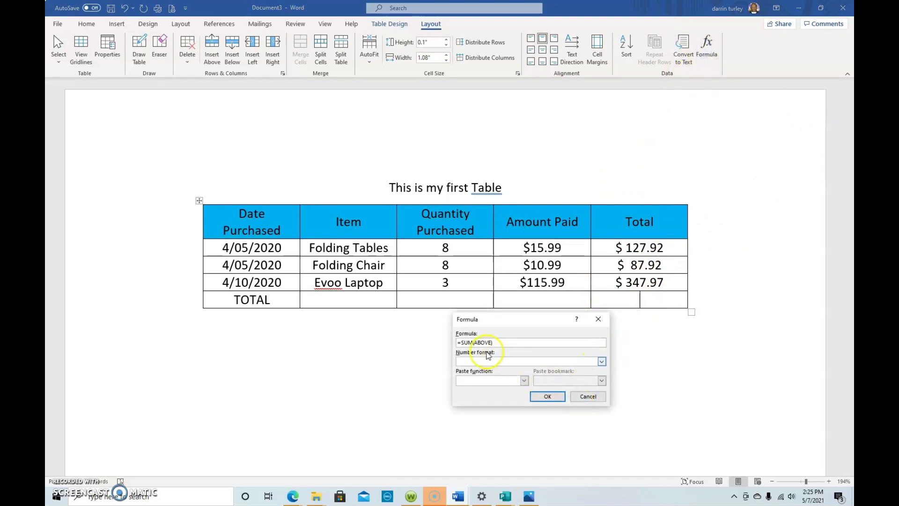
pyautogui.click(606, 361)
pyautogui.click(534, 381)
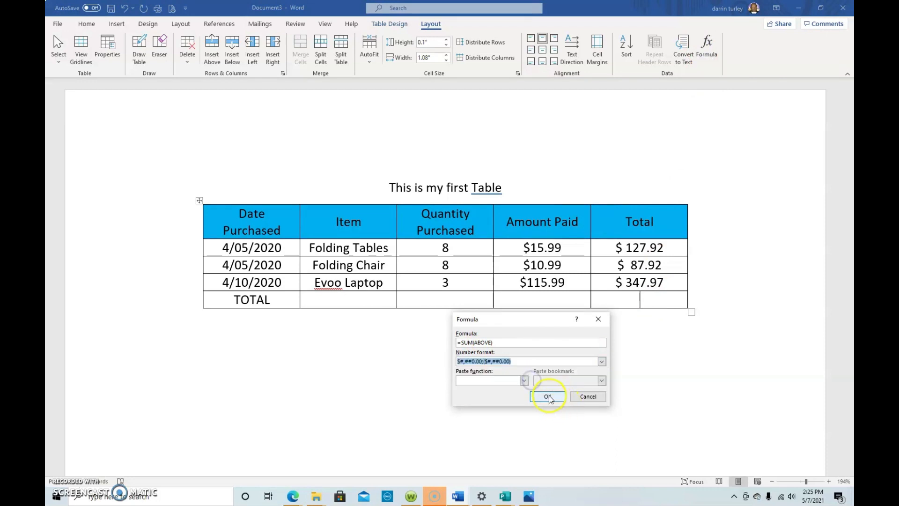
pyautogui.click(547, 396)
# Step: Insert the formula =SUM(ABOVE) with number format $#,##0.00;($#,##0.00) in the Amount Paid column of the TOTAL row
pyautogui.click(546, 299)
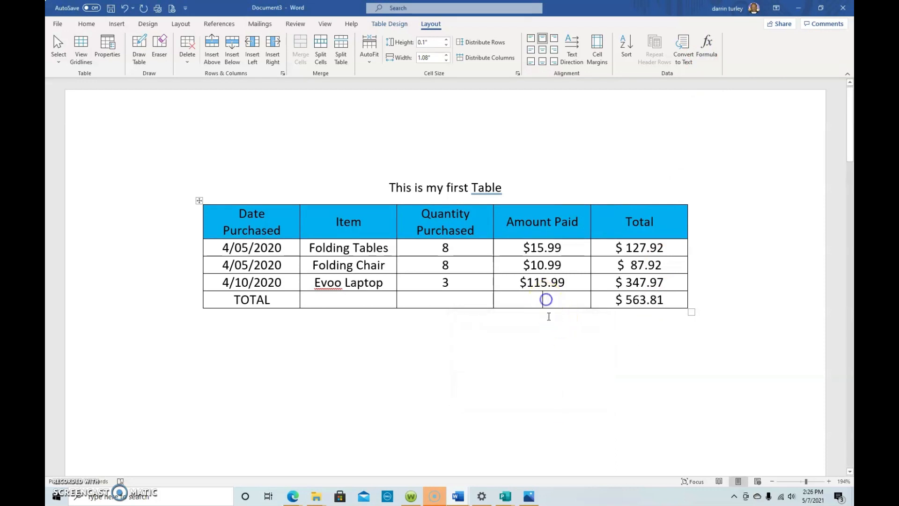
pyautogui.click(710, 44)
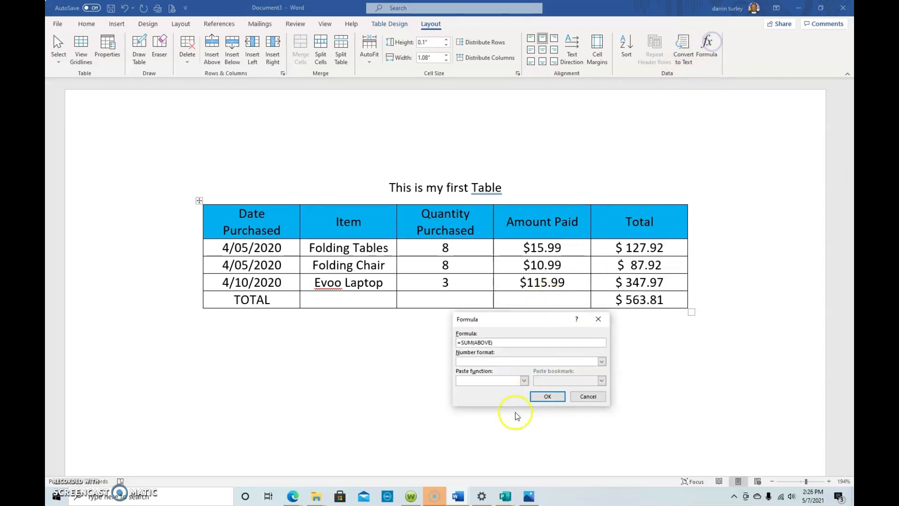
pyautogui.click(602, 361)
pyautogui.click(509, 378)
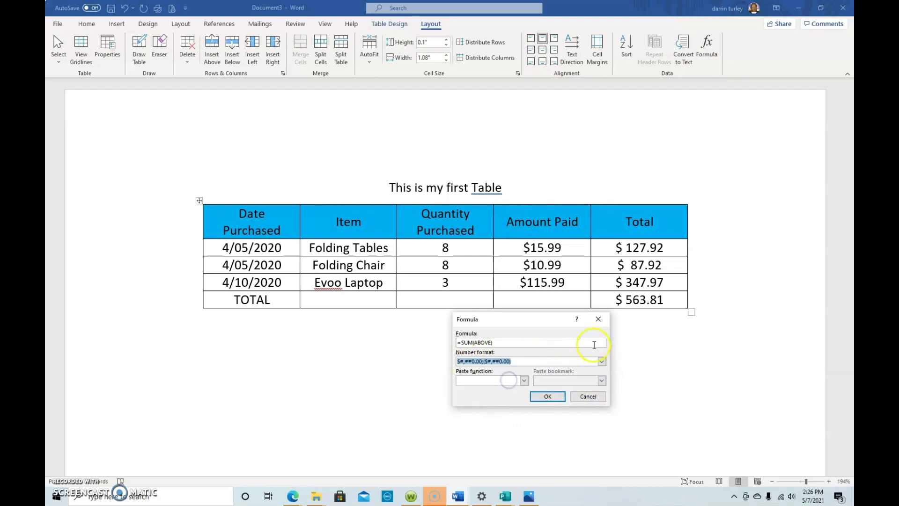
# Step: Insert the formula =SUM(ABOVE) with number format #,##0 in the Quantity Purchased column of the amount-paid table's TOTAL row
pyautogui.click(446, 299)
pyautogui.click(707, 52)
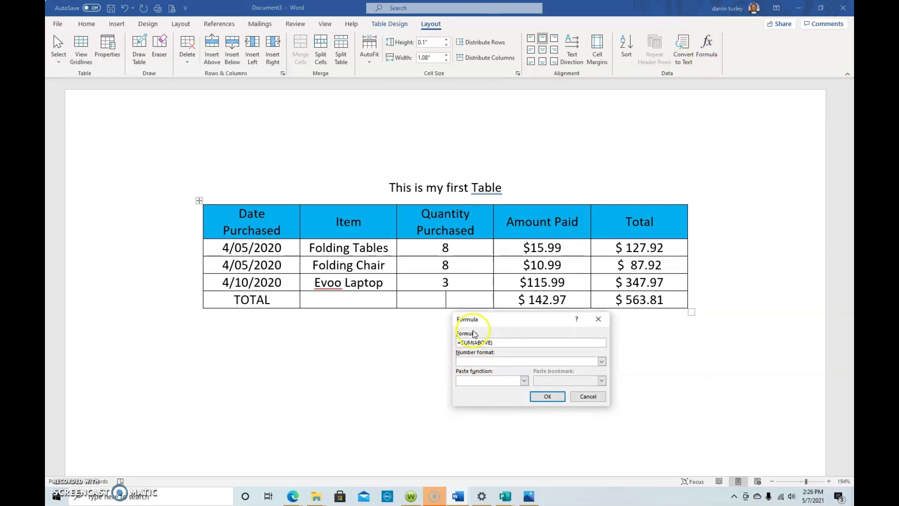
pyautogui.click(602, 362)
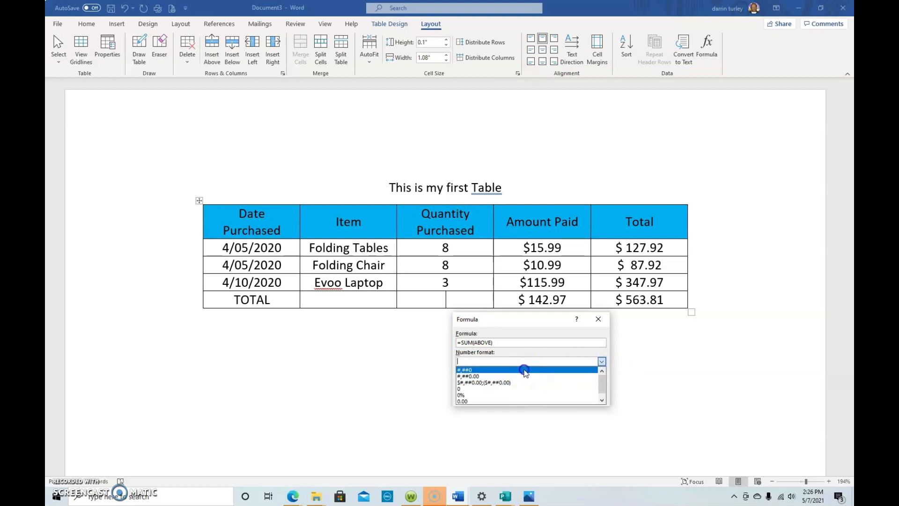
pyautogui.click(523, 370)
pyautogui.click(548, 397)
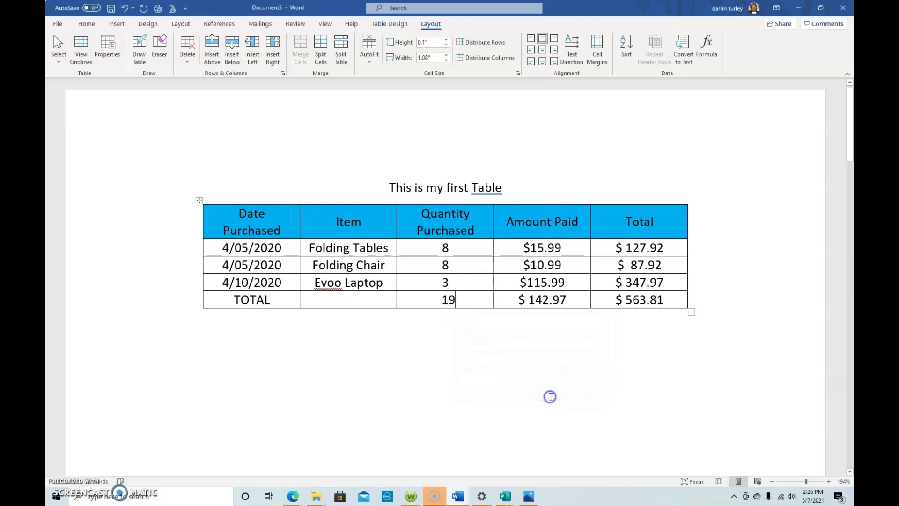